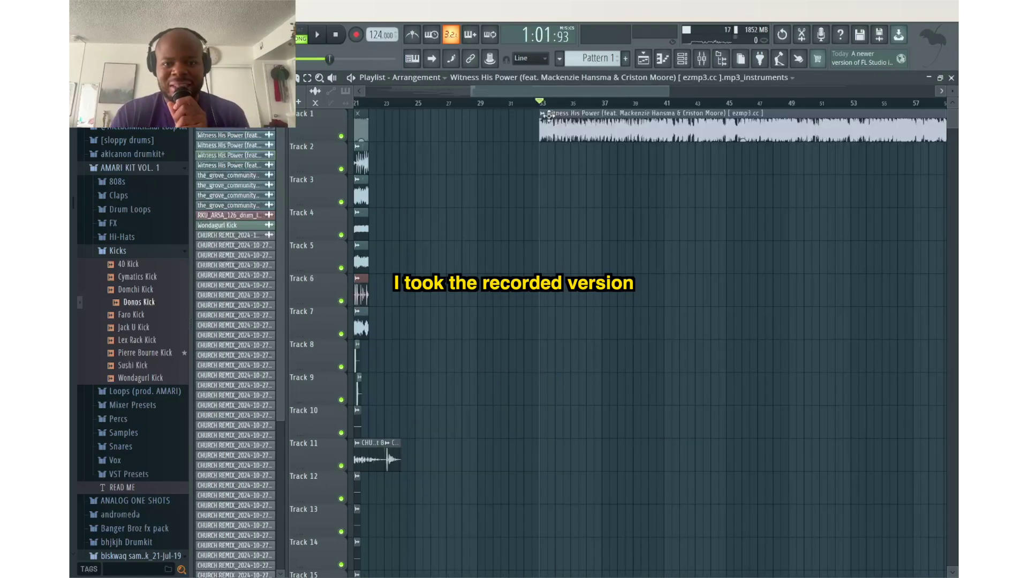
# Extract drums, bass, instruments and vocals stems from the Witness His Power clip, then preview playback.
pyautogui.click(543, 114)
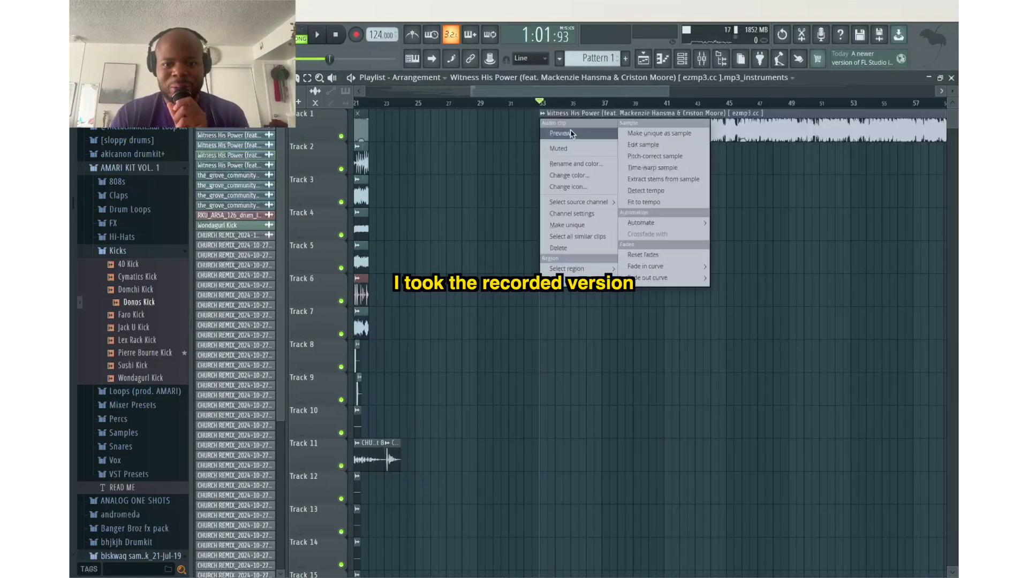
pyautogui.click(585, 235)
pyautogui.click(582, 357)
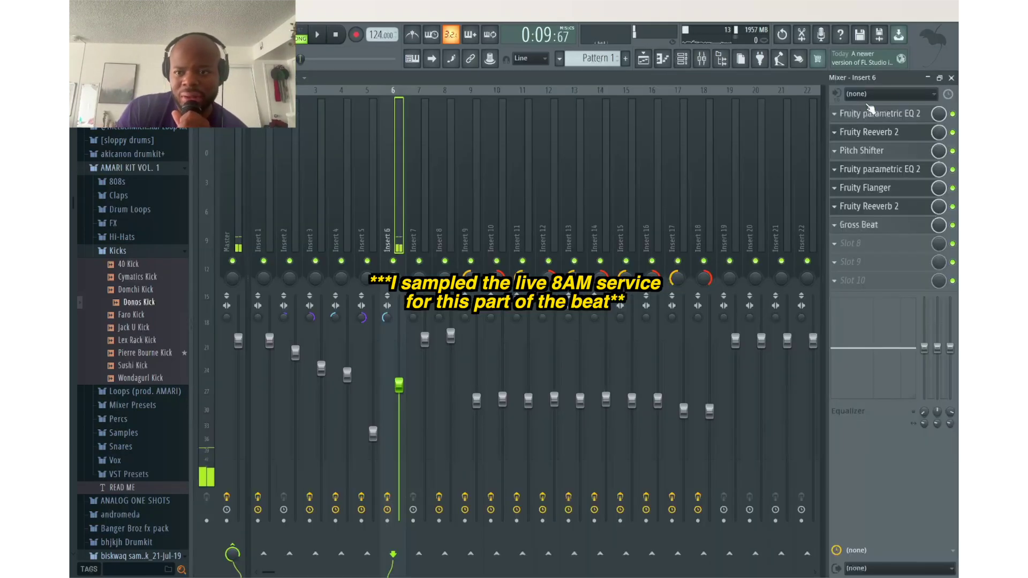
pyautogui.press('space')
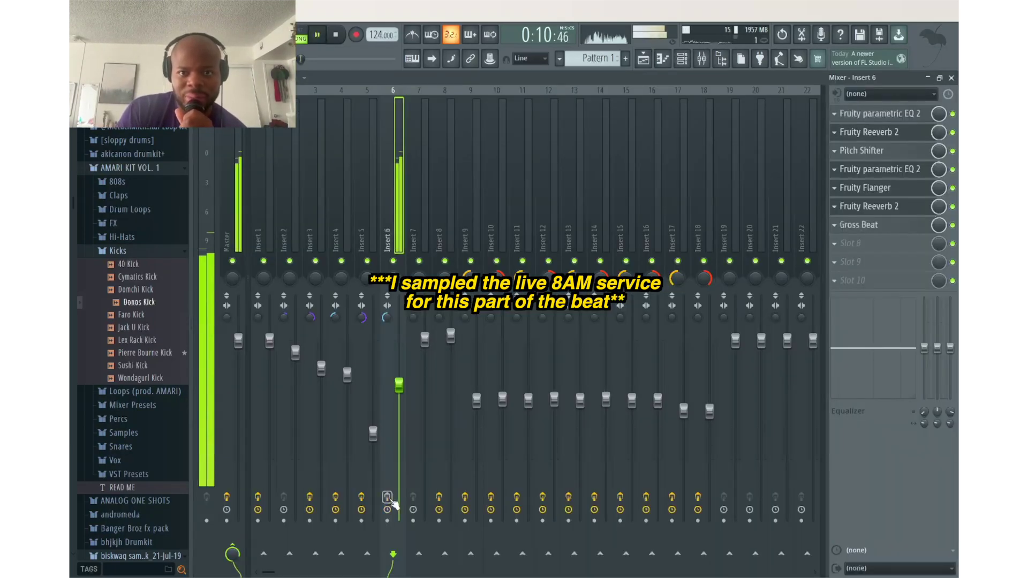
pyautogui.press('space')
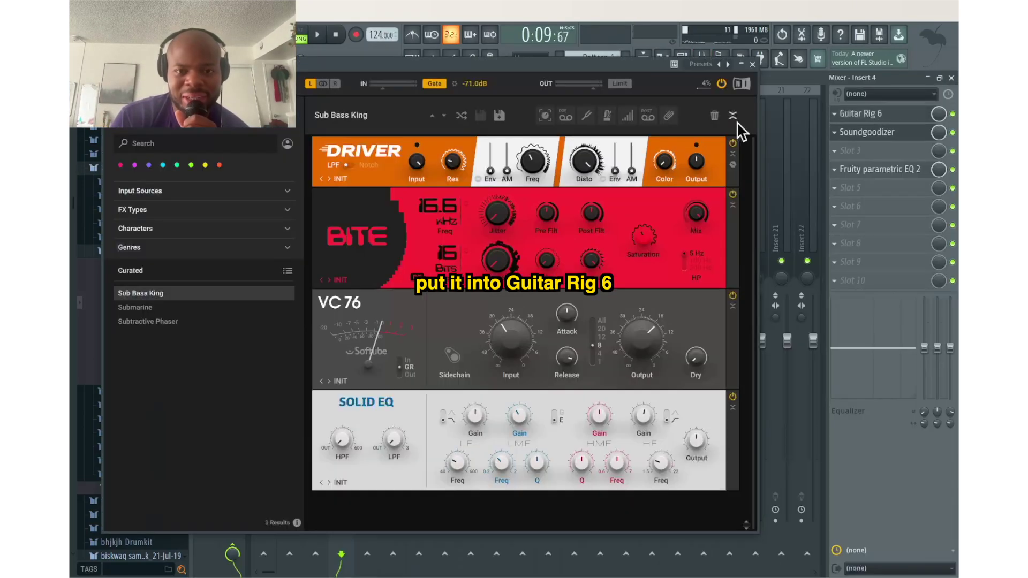
# Close Guitar Rig 6 and play the Track 5 instruments stem in the Playlist.
pyautogui.click(752, 64)
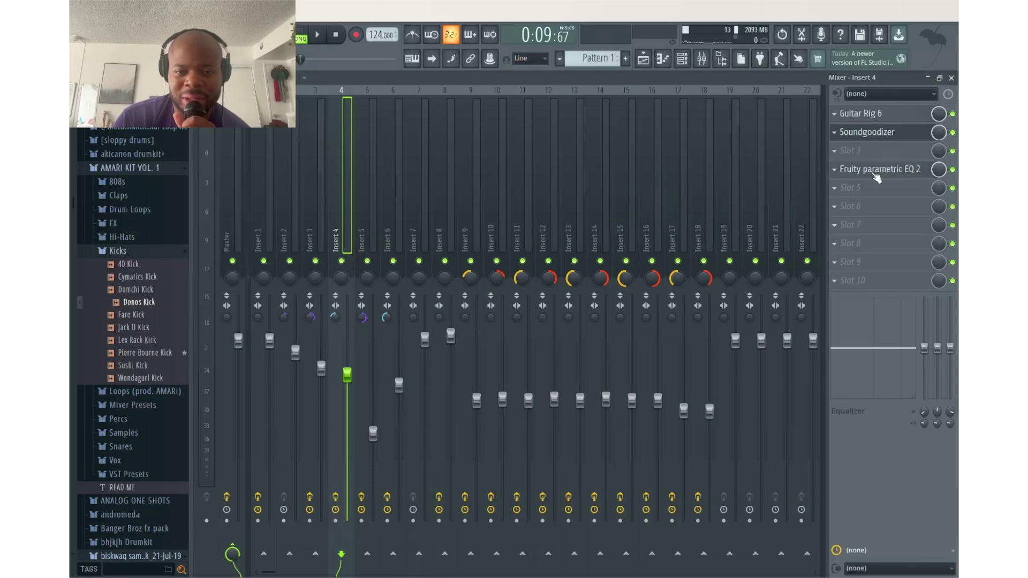
pyautogui.press('F5')
pyautogui.press('space')
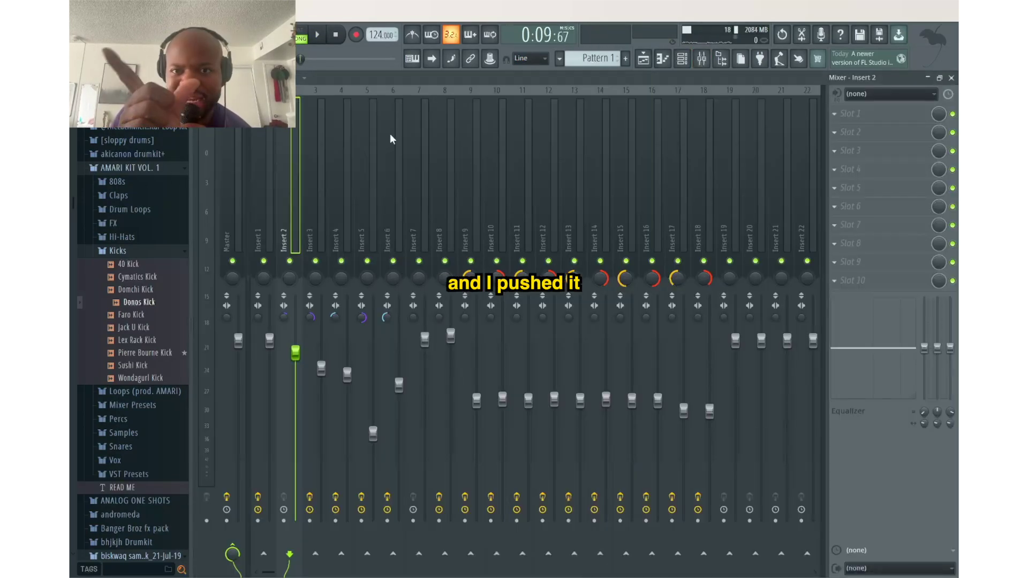
pyautogui.click(649, 64)
pyautogui.press('space')
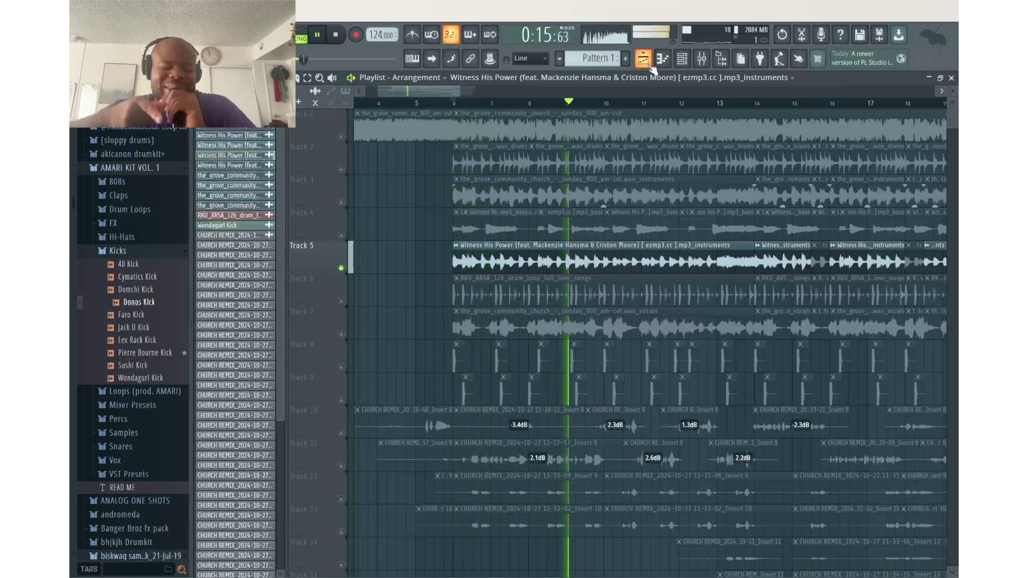
# Solo the Track 6 drum loop with the Track 8 and 9 kicks and preview them.
pyautogui.press('space')
pyautogui.keyDown('ctrl'); pyautogui.click(342, 304); pyautogui.keyUp('ctrl')
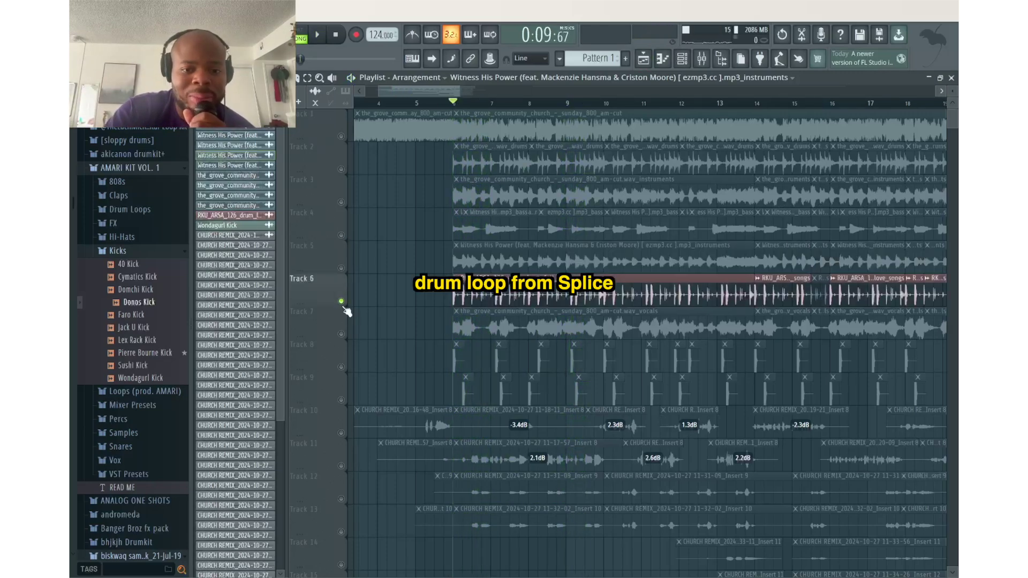
pyautogui.click(341, 367)
pyautogui.click(341, 401)
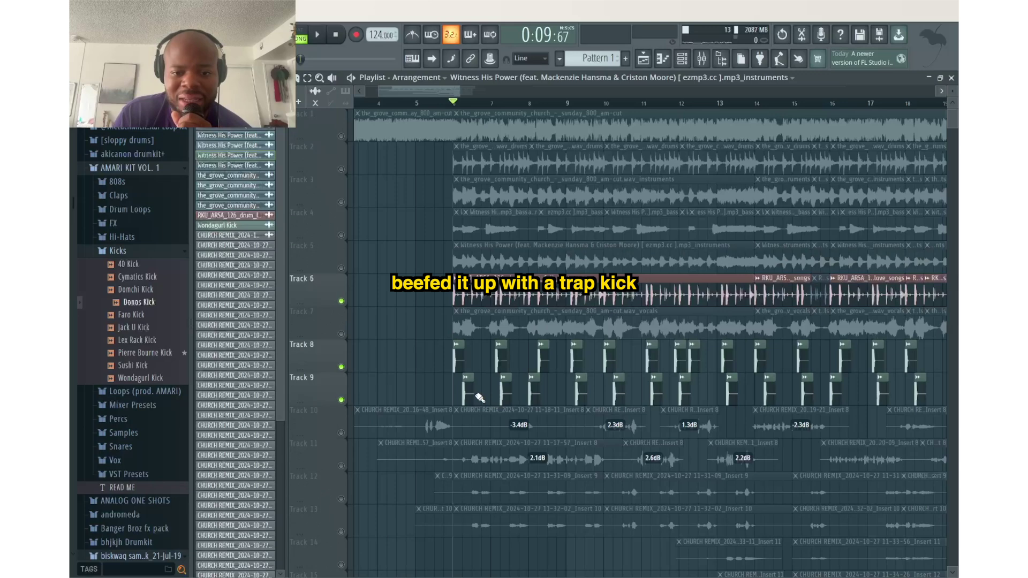
pyautogui.scroll(-1, 480, 399)
pyautogui.press('space')
pyautogui.press('space')
# Solo the Track 7 church vocals, pitch the sample up 1200 cents, and play it.
pyautogui.keyDown('ctrl'); pyautogui.click(341, 302); pyautogui.keyUp('ctrl')
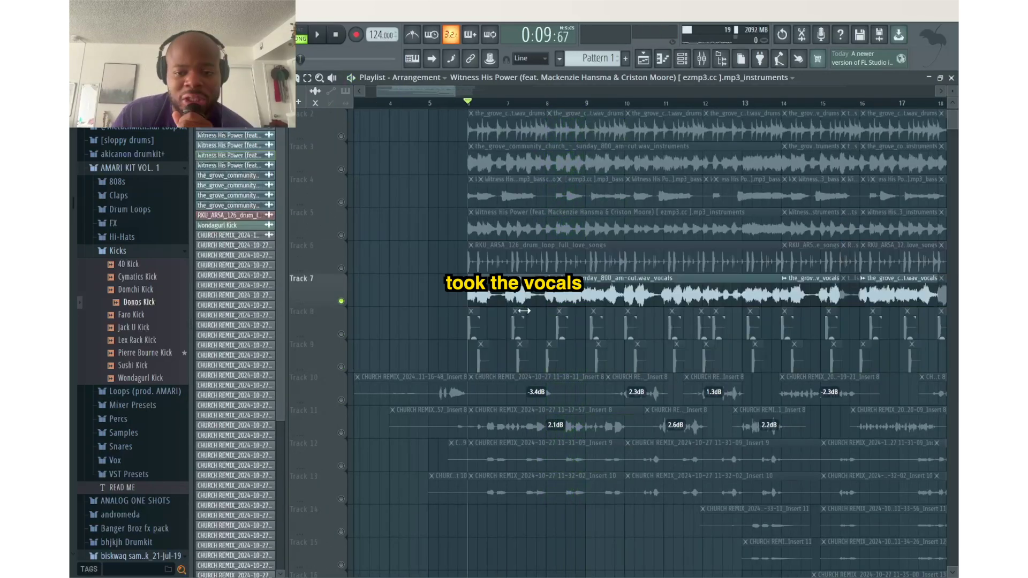
pyautogui.doubleClick(519, 298)
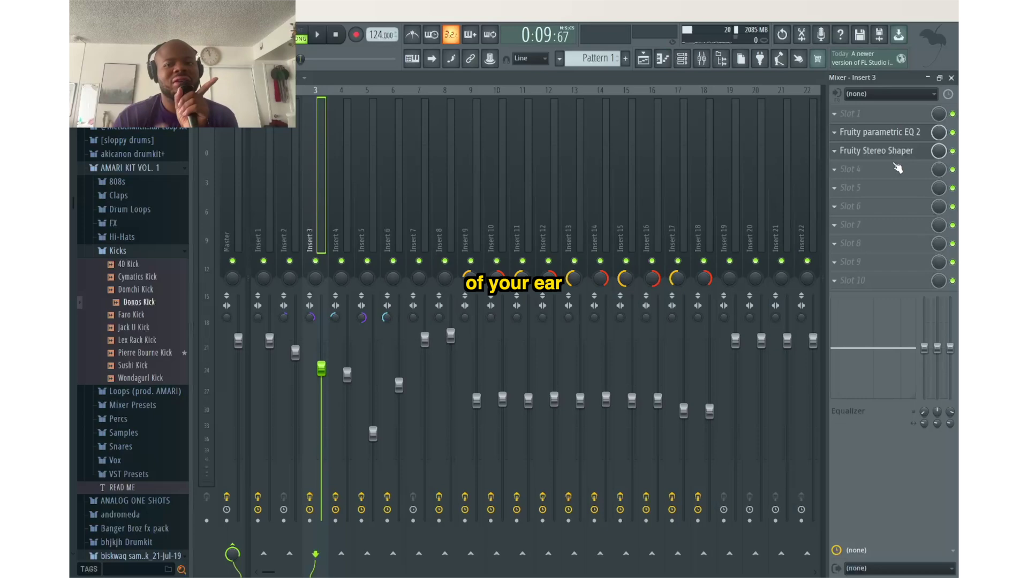
pyautogui.press('space')
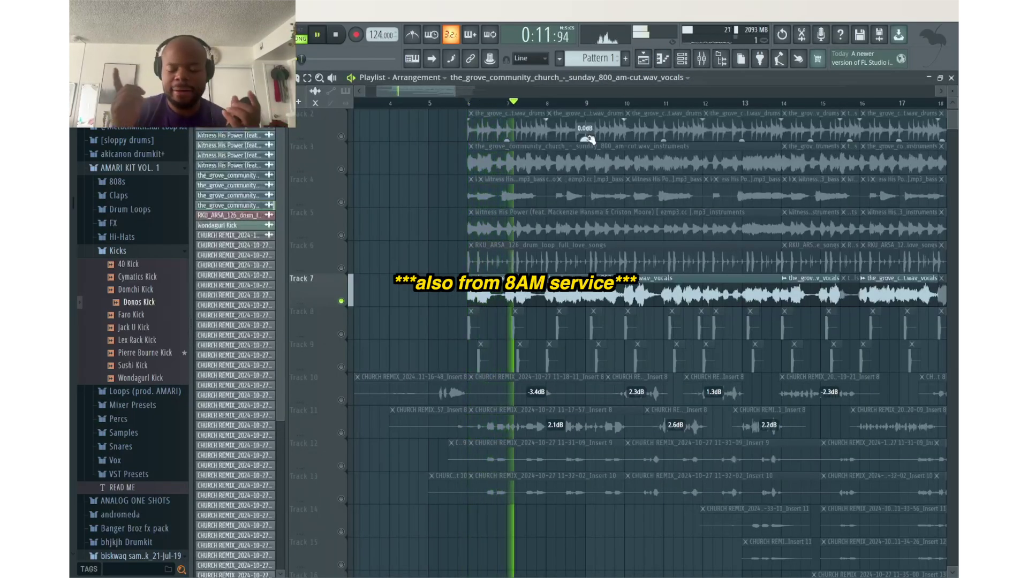
pyautogui.press('space')
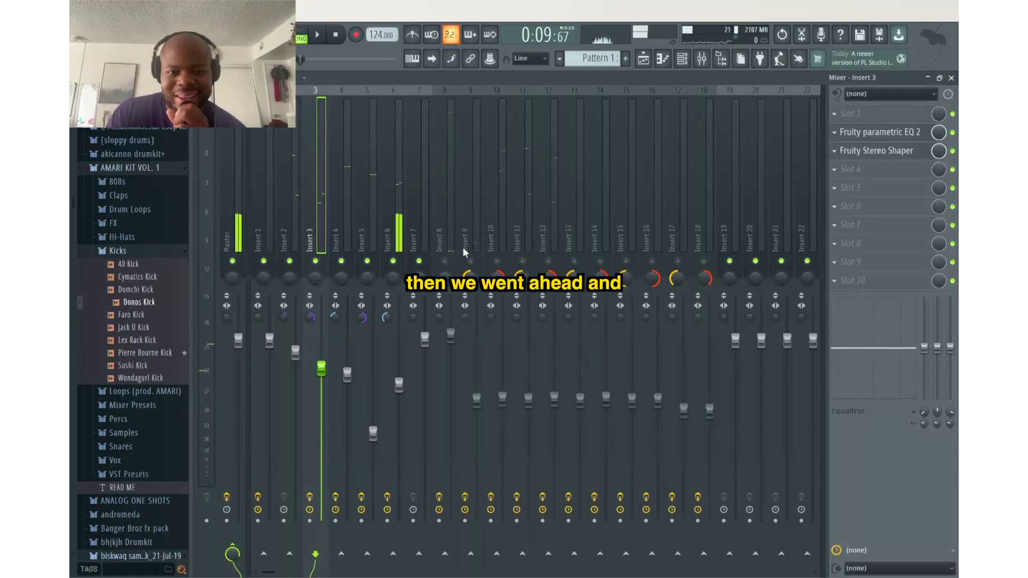
# Play the full church remix in the Playlist with every track unsoloed.
pyautogui.click(643, 55)
pyautogui.press('space')
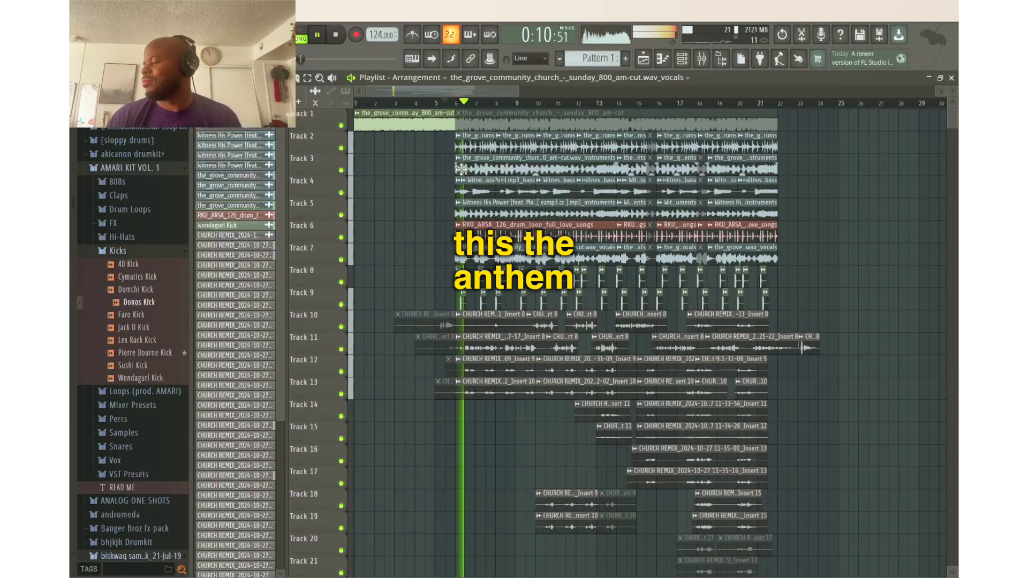